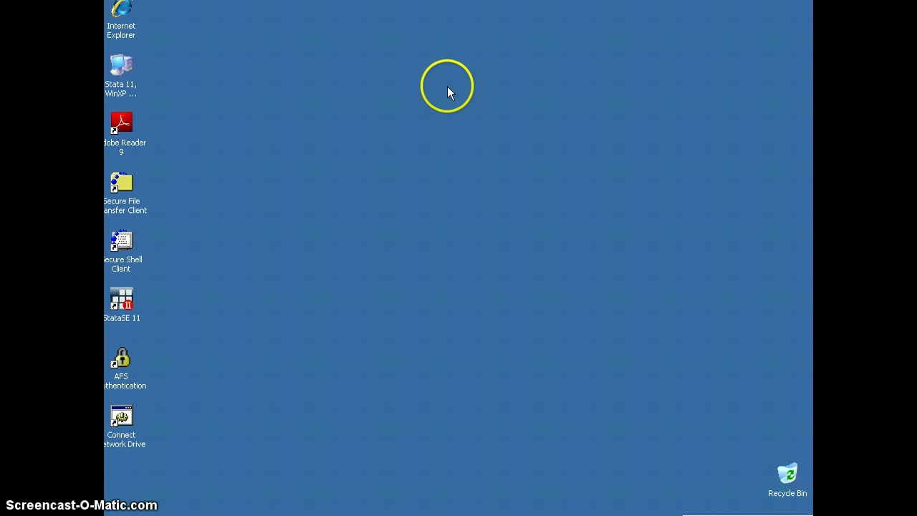
Launch Stata and begin a plain-text (*.log) session log named Test_Log in the Data folder
{"action": "left_click", "coordinate": [123, 300]}
{"action": "double_click", "coordinate": [123, 300]}
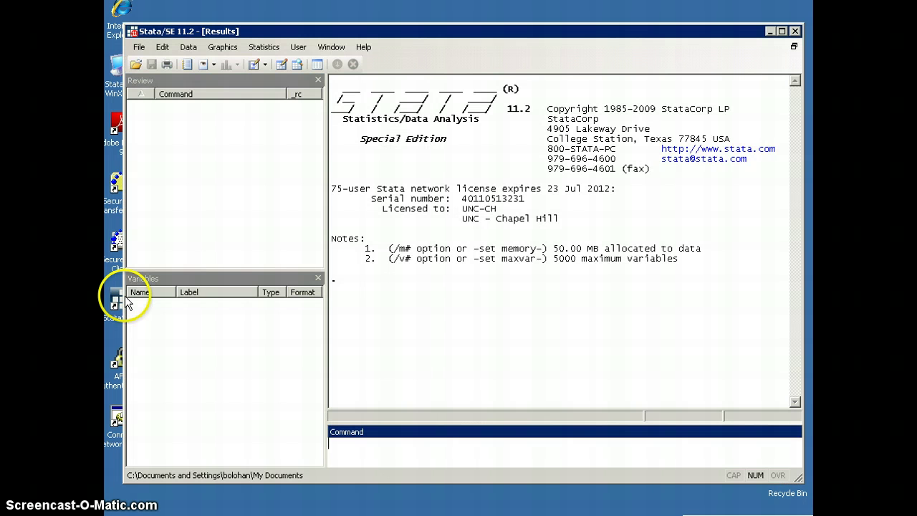
{"action": "left_click", "coordinate": [139, 46]}
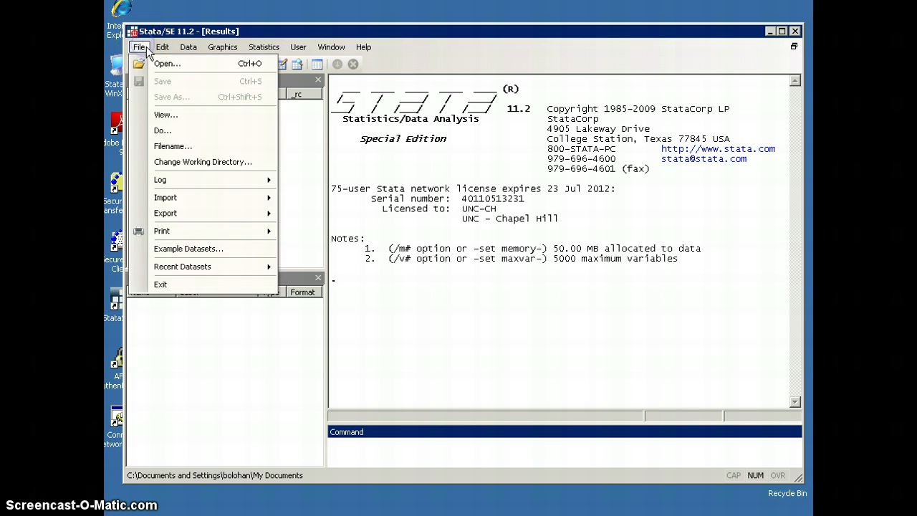
{"action": "mouse_move", "coordinate": [185, 179]}
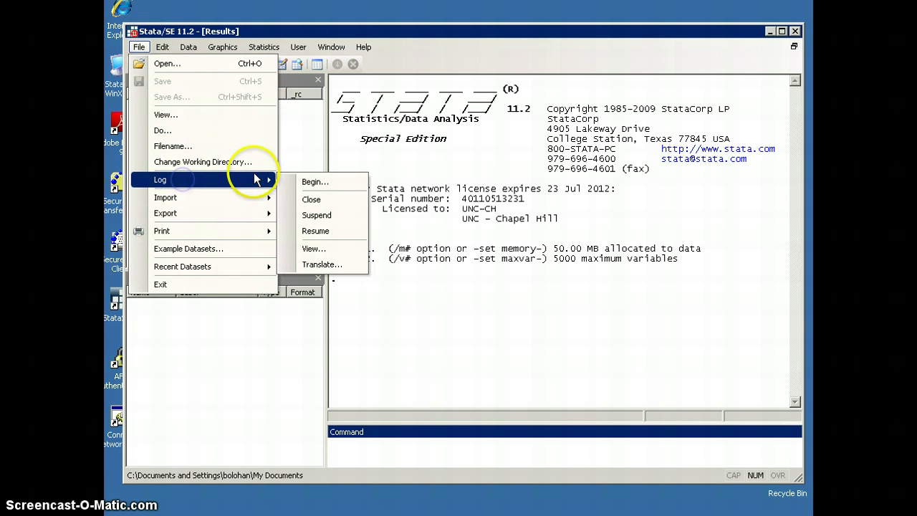
{"action": "left_click", "coordinate": [299, 179]}
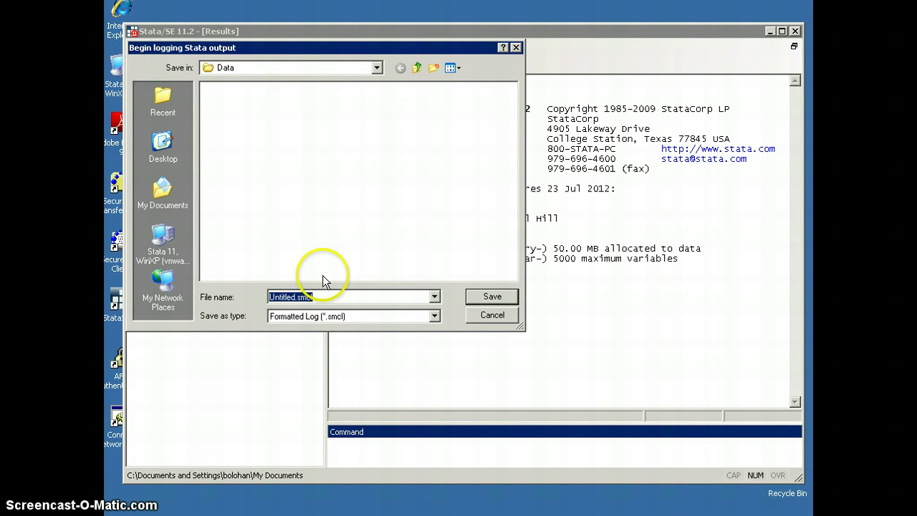
{"action": "left_click", "coordinate": [335, 316]}
{"action": "left_click", "coordinate": [334, 338]}
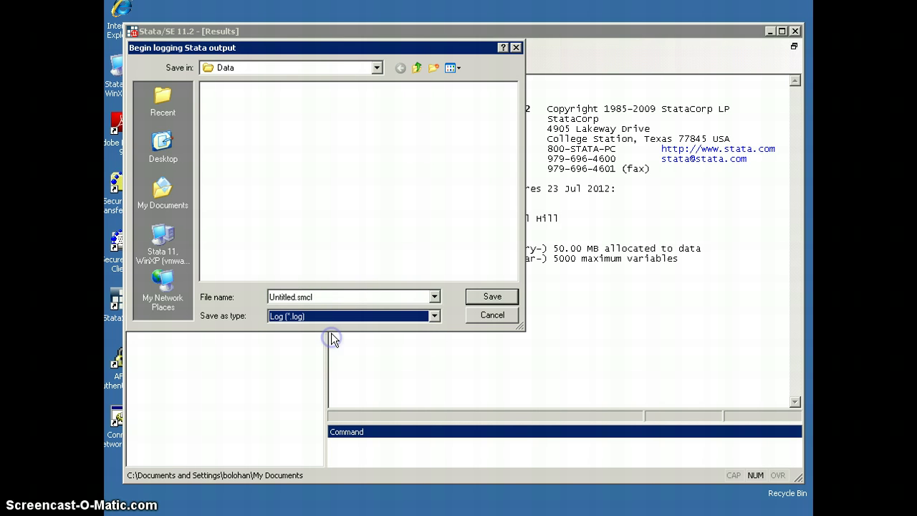
{"action": "left_click", "coordinate": [326, 297]}
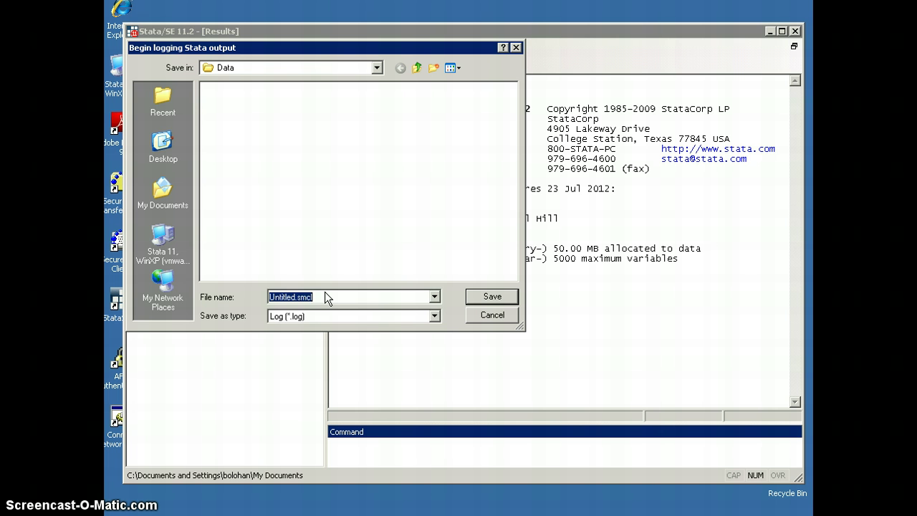
{"action": "type", "text": "Test_Log"}
{"action": "left_click", "coordinate": [360, 303]}
{"action": "left_click", "coordinate": [493, 297]}
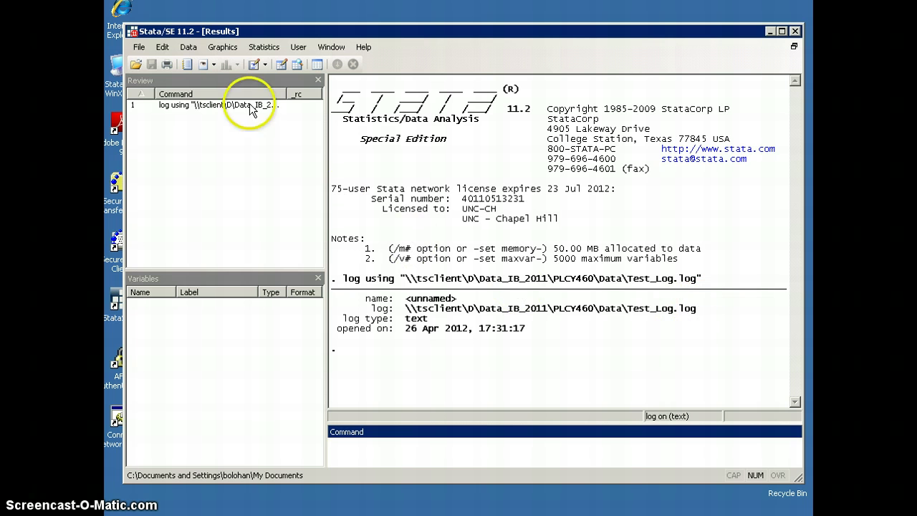
Open the NLSY08.dta dataset from the Data folder
{"action": "left_click", "coordinate": [139, 47]}
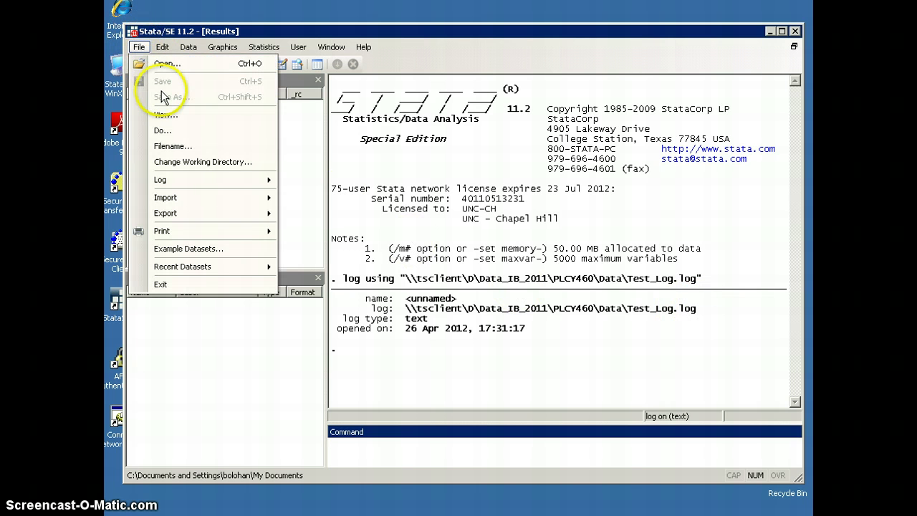
{"action": "left_click", "coordinate": [167, 63]}
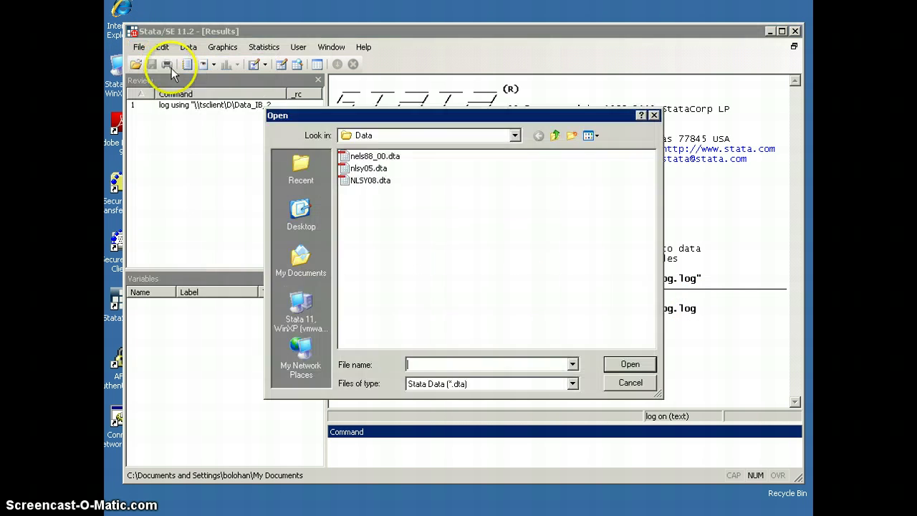
{"action": "double_click", "coordinate": [367, 181]}
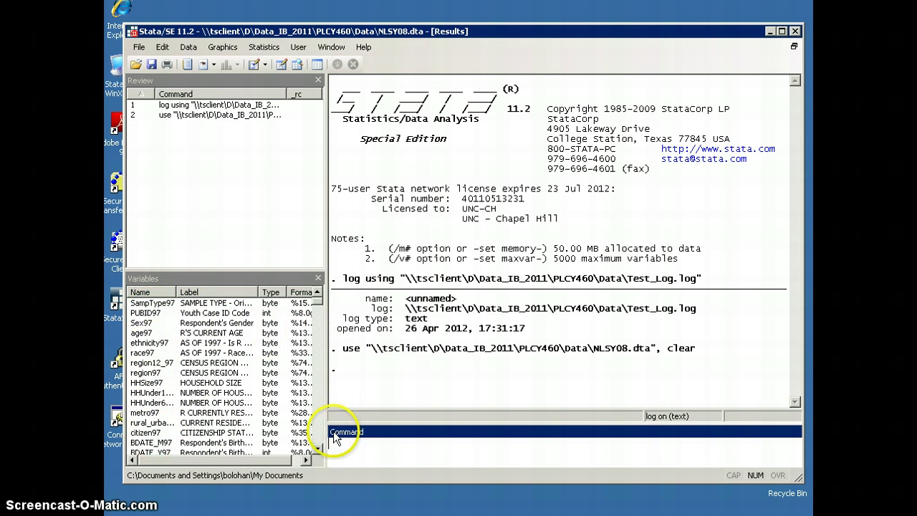
Run tab HSLeftHGC08, showing 8,984 cases with 12th Grade at 72.75%
{"action": "left_click", "coordinate": [317, 448]}
{"action": "left_click", "coordinate": [317, 449]}
{"action": "left_click", "coordinate": [317, 449]}
{"action": "left_click", "coordinate": [316, 449]}
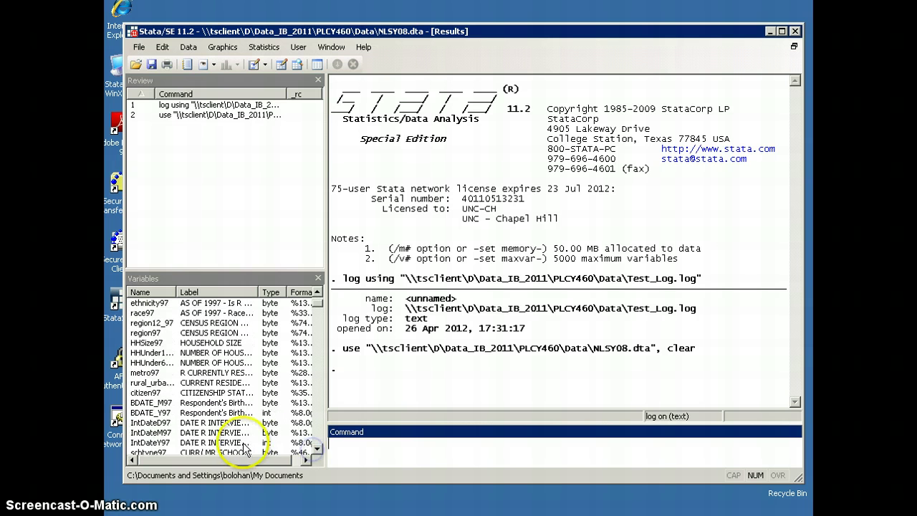
{"action": "type", "text": "tab"}
{"action": "left_click", "coordinate": [402, 457]}
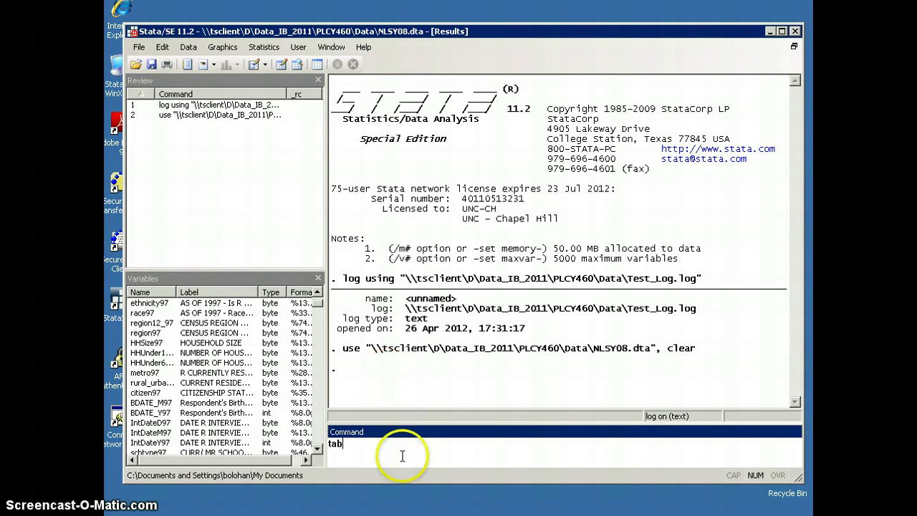
{"action": "type", "text": "HSLeftHGC08"}
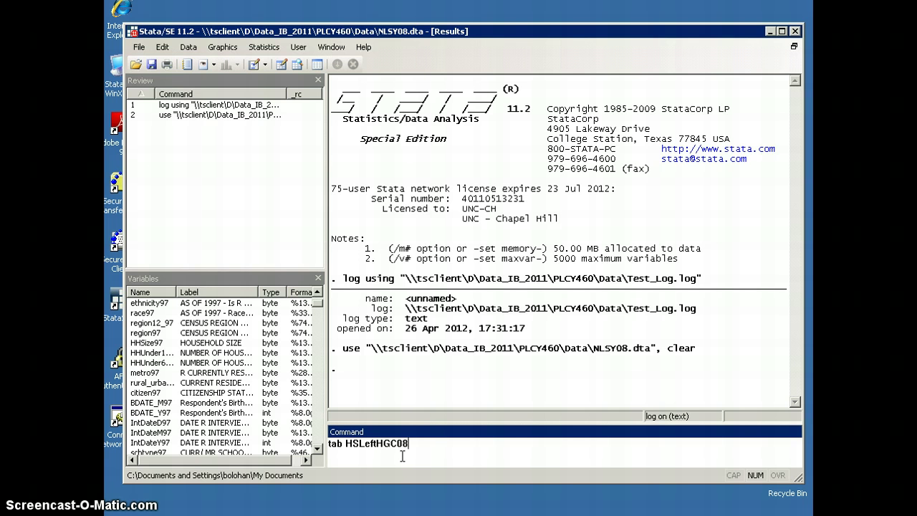
{"action": "key", "text": "Return"}
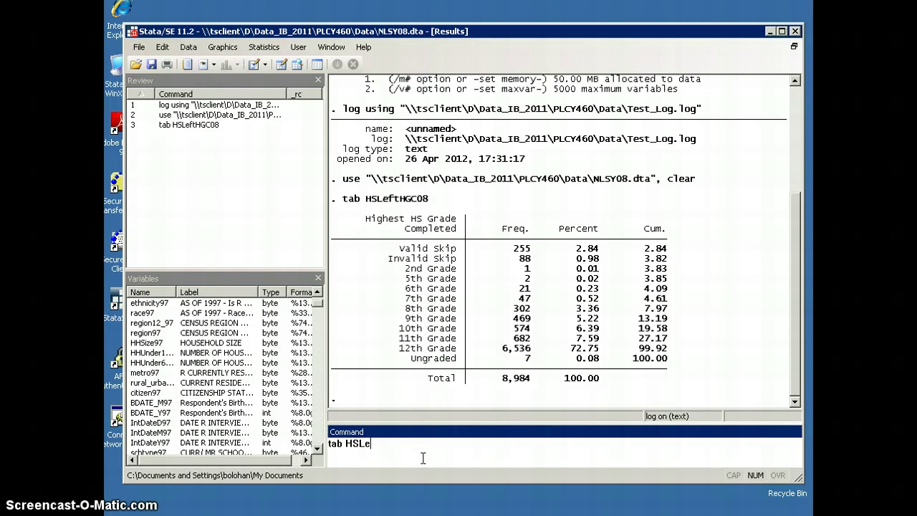
Run tab HSLeftHGC08, nolabel to reveal codes -4, -3 and 95, then start typing the recode command
{"action": "key", "text": "BackSpace"}
{"action": "key", "text": "BackSpace"}
{"action": "type", "text": "HGC08, nolabel"}
{"action": "key", "text": "Return"}
{"action": "left_click", "coordinate": [416, 456]}
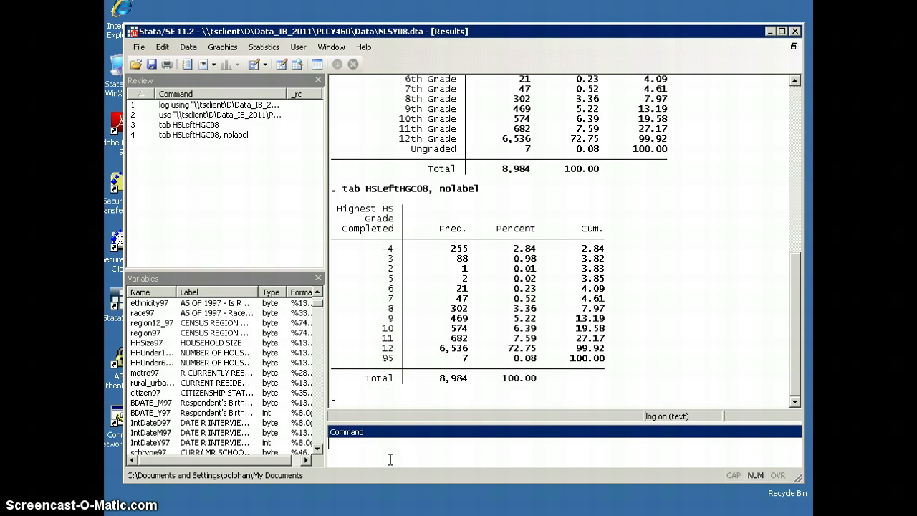
{"action": "type", "text": "code HSLeftHGC08"}
Recode HSLeftHGC08 values -4, -3 and 95 to missing and re-tabulate, leaving 8,634 cases
{"action": "left_click", "coordinate": [398, 462]}
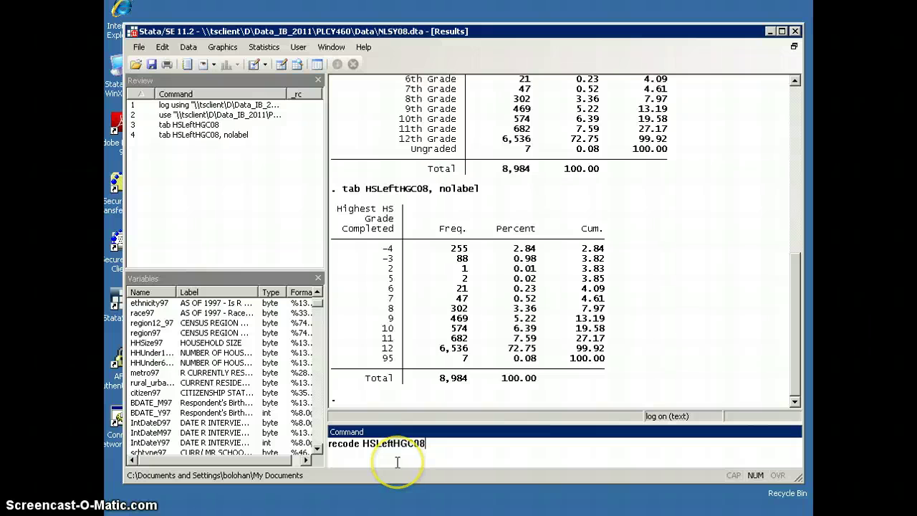
{"action": "type", "text": "()-4"}
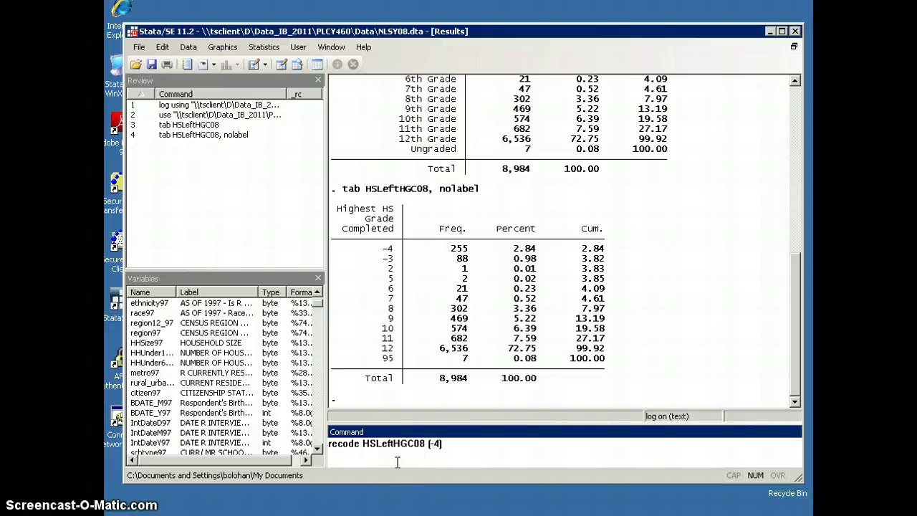
{"action": "type", "text": "=."}
{"action": "type", "text": " ()"}
{"action": "type", "text": "-3=.) ("}
{"action": "type", "text": "95"}
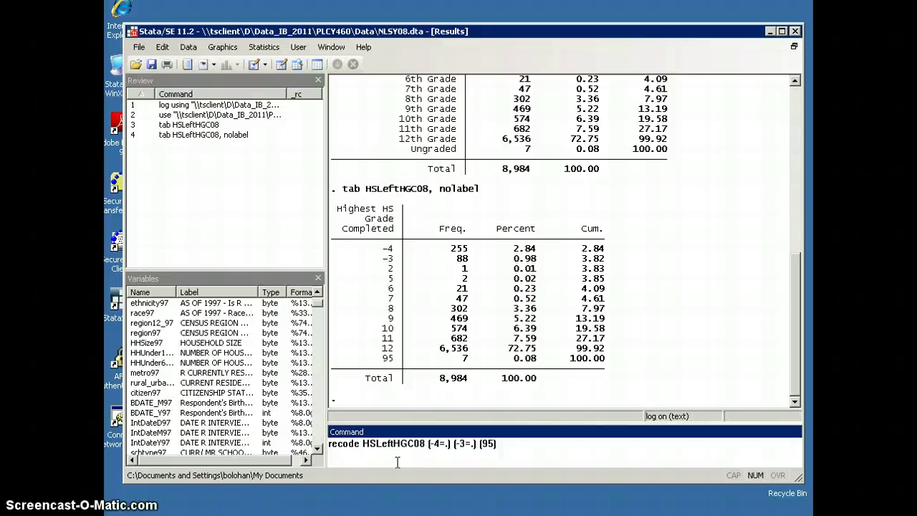
{"action": "type", "text": "=."}
{"action": "key", "text": "Return"}
{"action": "type", "text": "tab HSLeftHGC08"}
{"action": "key", "text": "Return"}
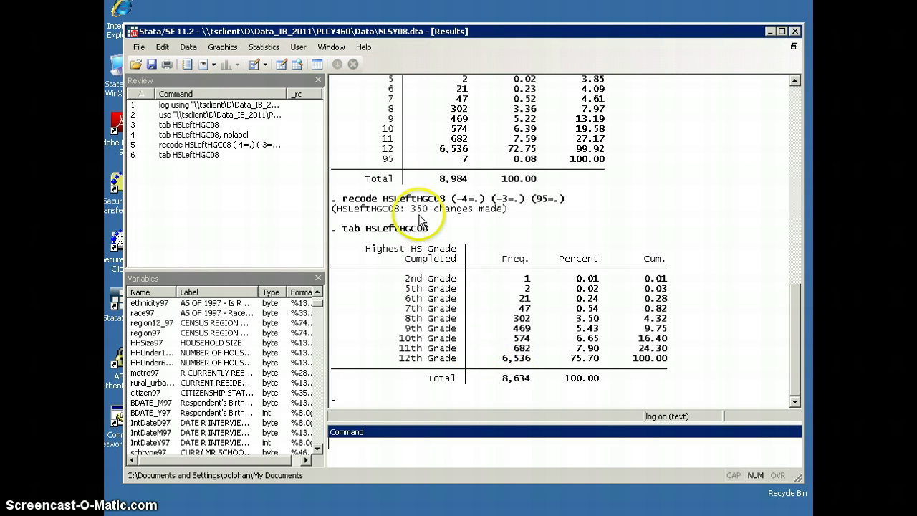
Run sum HSLeftHGC08: 8,634 observations, mean 11.44, SD 1.15, range 2–12
{"action": "left_click", "coordinate": [456, 440]}
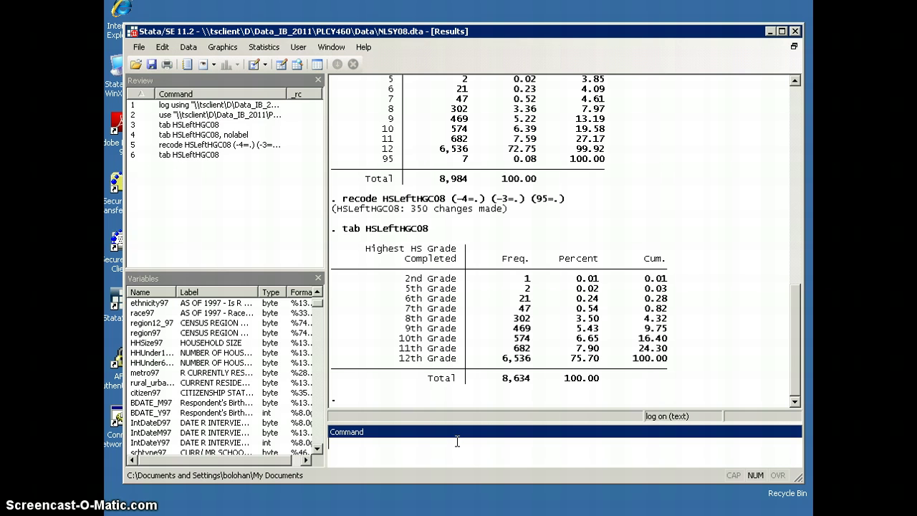
{"action": "type", "text": "sum HSLeftHGC08"}
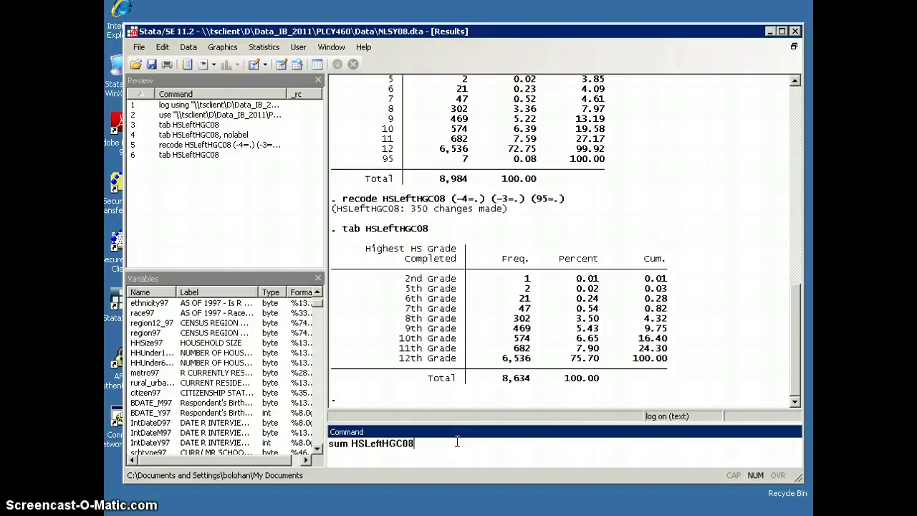
{"action": "key", "text": "Return"}
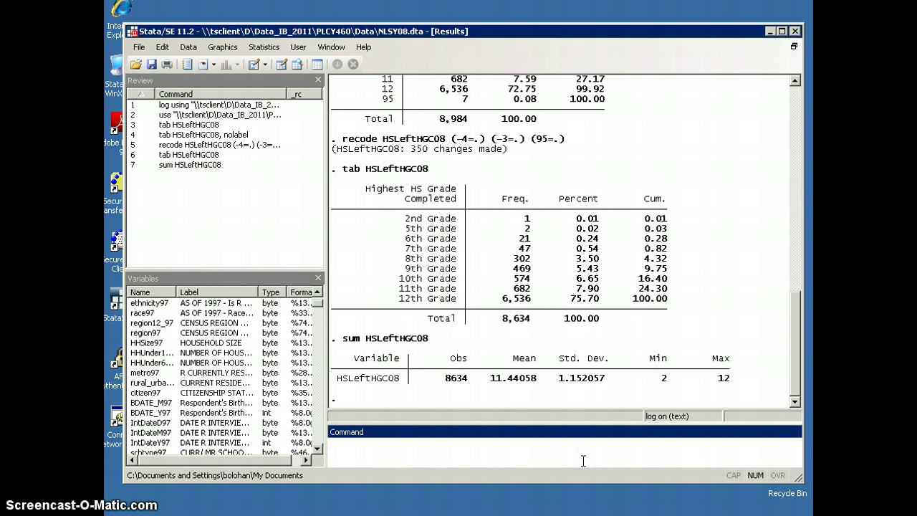
Generate hsgrad=HSLeftHGC08 and tabulate hsgrad, totalling 8,634 cases
{"action": "type", "text": "generate hsgrad=HS"}
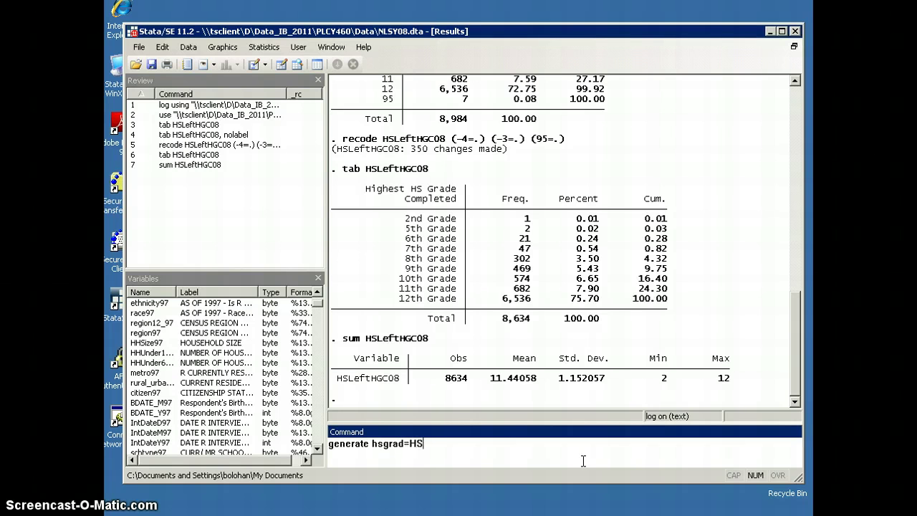
{"action": "type", "text": "LeftHGC08"}
{"action": "key", "text": "Return"}
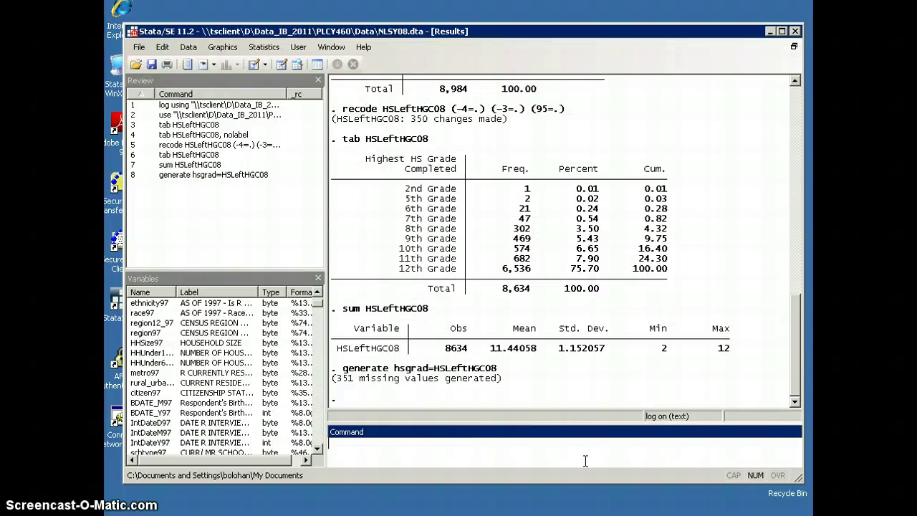
{"action": "type", "text": "tab hsgrad"}
{"action": "key", "text": "Return"}
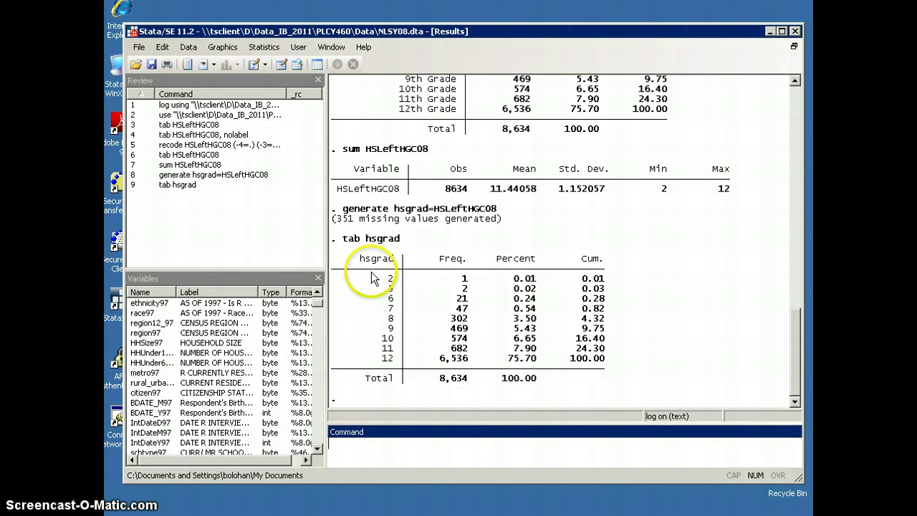
{"action": "left_click", "coordinate": [395, 451]}
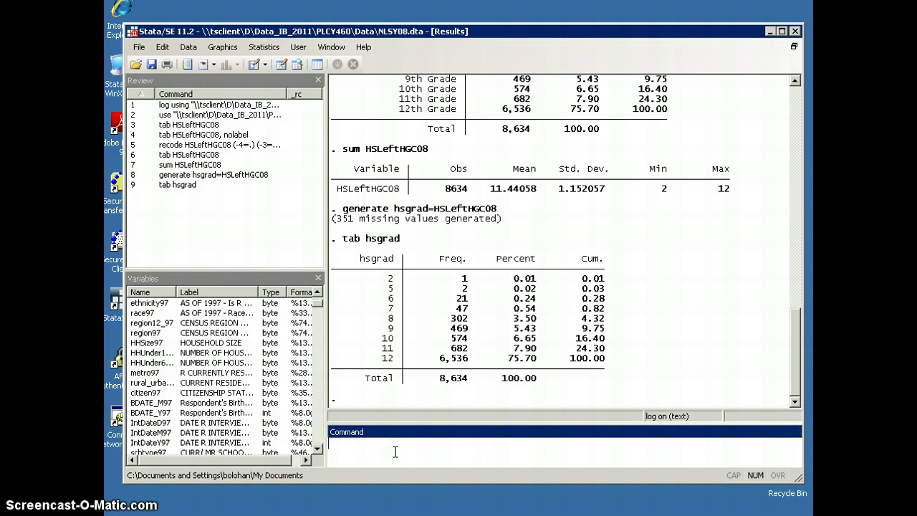
Recode hsgrad (2/11=0) (12=1) and tabulate it: 2,098 zeros and 6,536 ones
{"action": "type", "text": "recode hsgrad (2/11)"}
{"action": "left_click", "coordinate": [419, 459]}
{"action": "type", "text": "="}
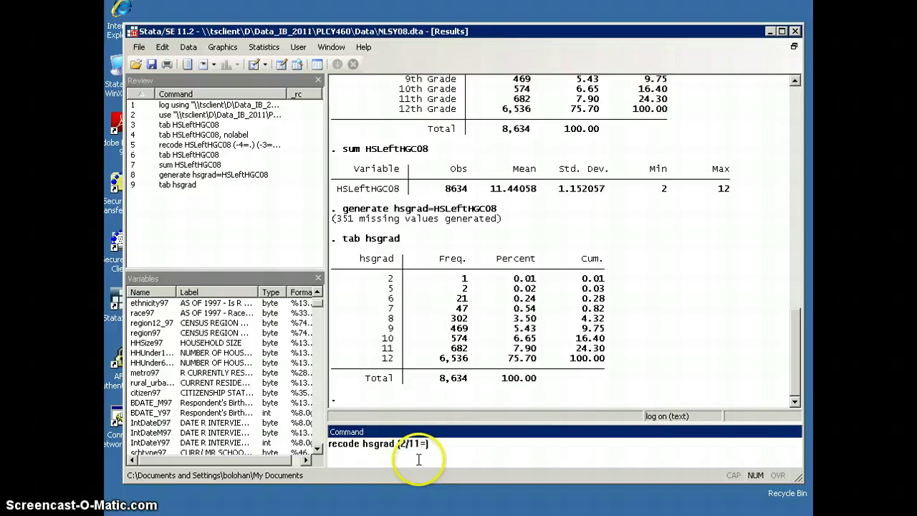
{"action": "type", "text": "0) (12=1)"}
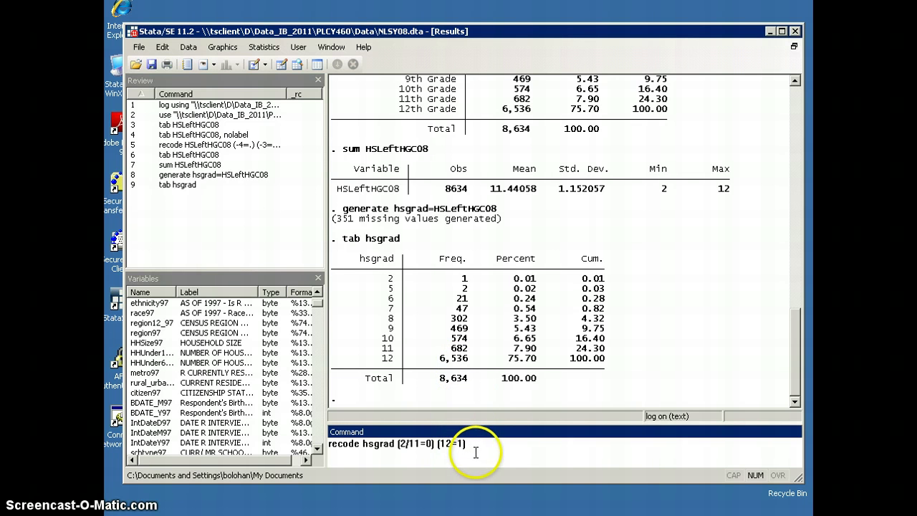
{"action": "key", "text": "Return"}
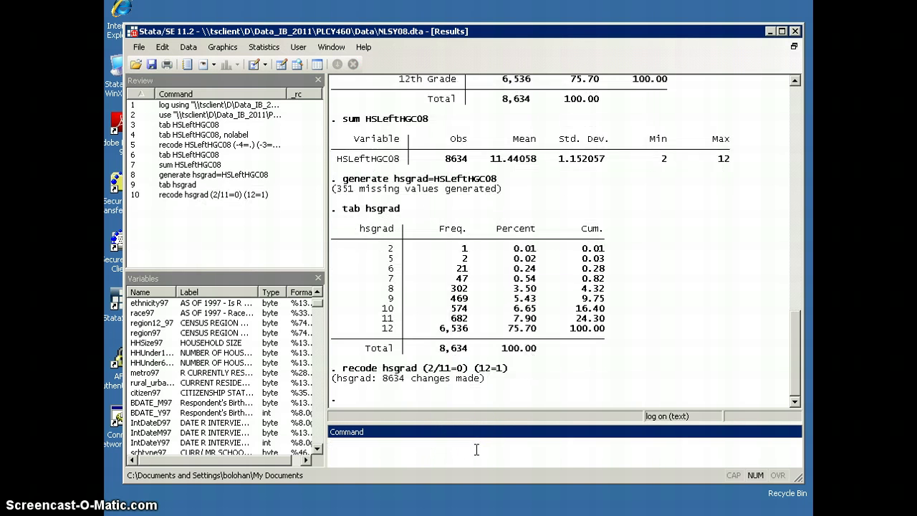
{"action": "type", "text": "tab hsgrad"}
{"action": "key", "text": "Return"}
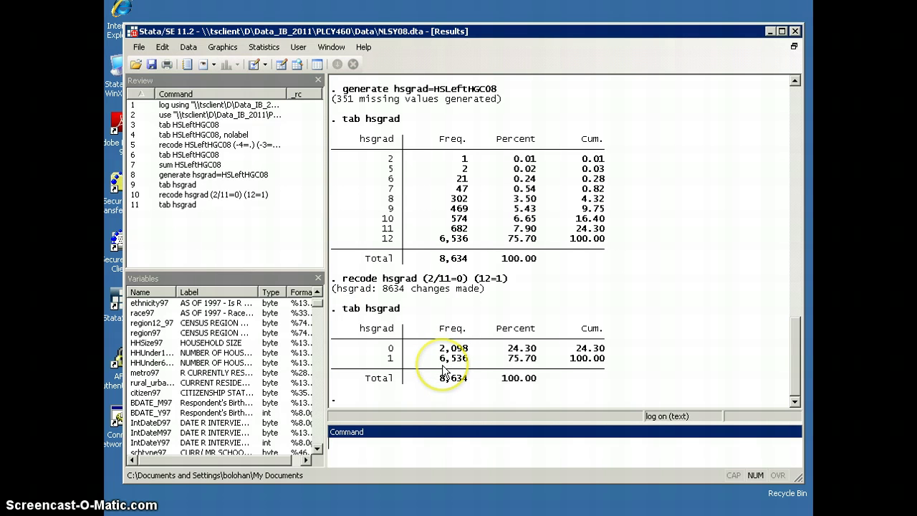
Run sum hsgrad: 8,634 observations, mean .757, SD .429, min 0, max 1
{"action": "left_click", "coordinate": [459, 446]}
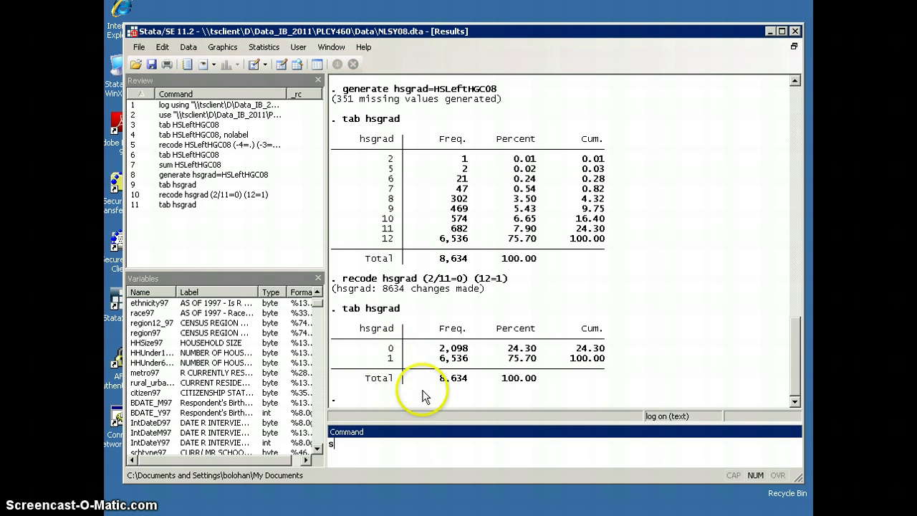
{"action": "type", "text": "sum hsgrad"}
{"action": "key", "text": "Return"}
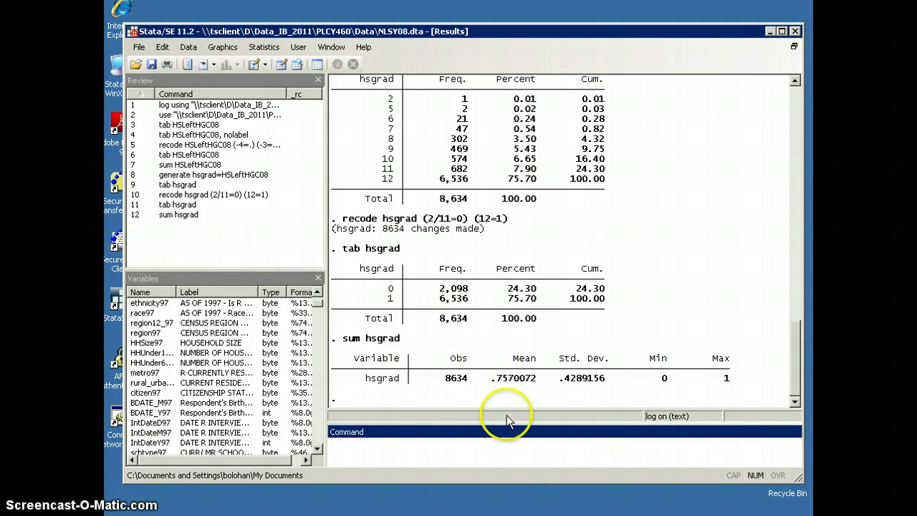
Tabulate gangs02 with its value labels
{"action": "left_click", "coordinate": [513, 457]}
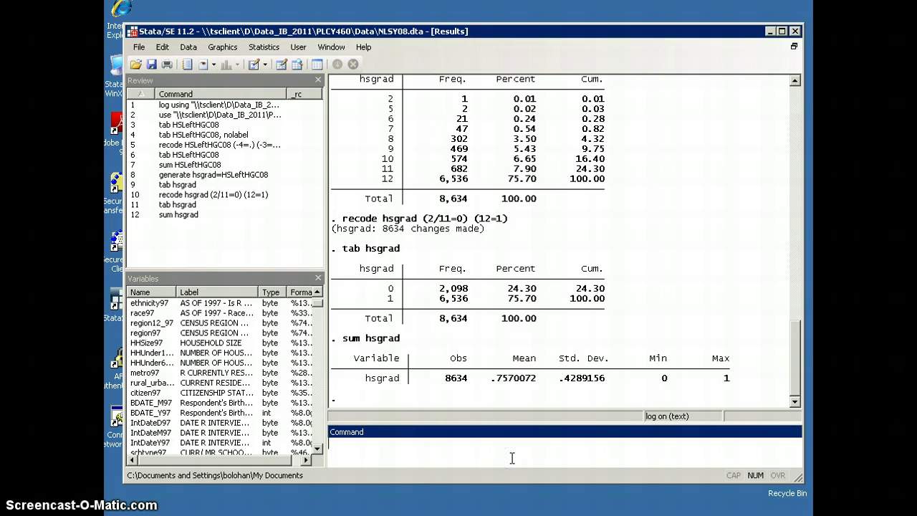
{"action": "type", "text": "tab gangs02"}
{"action": "key", "text": "Return"}
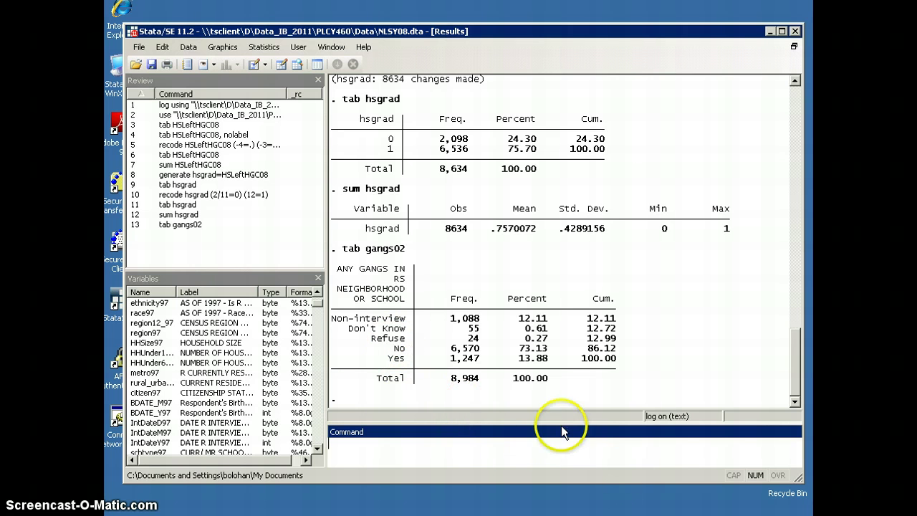
Tabulate gangs02 with nolabel to show codes -5, -2, -1, 0 and 1
{"action": "left_click", "coordinate": [382, 461]}
{"action": "type", "text": "tab gangs02, nolabel"}
{"action": "key", "text": "Return"}
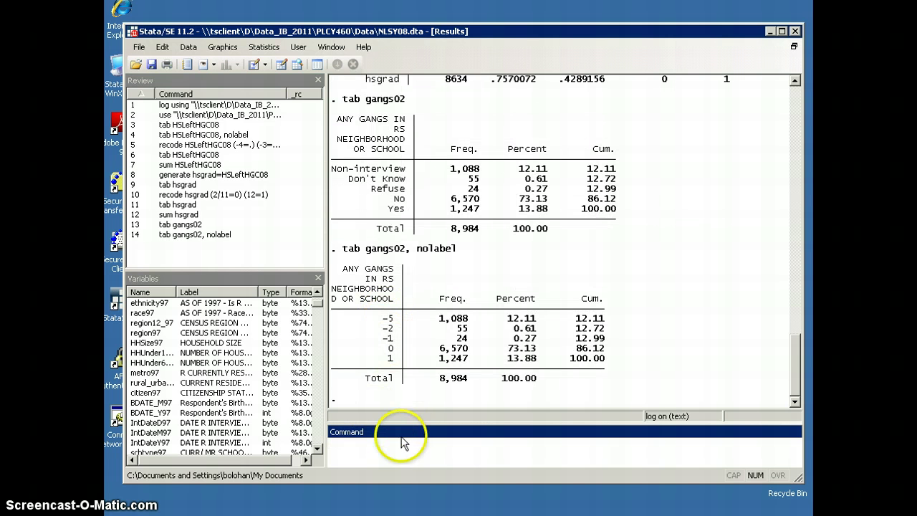
Recode gangs02 values -5 to -1 to missing, then tabulate gangs02 (6,570 No, 1,247 Yes)
{"action": "type", "text": "recode gangs02 (-5/"}
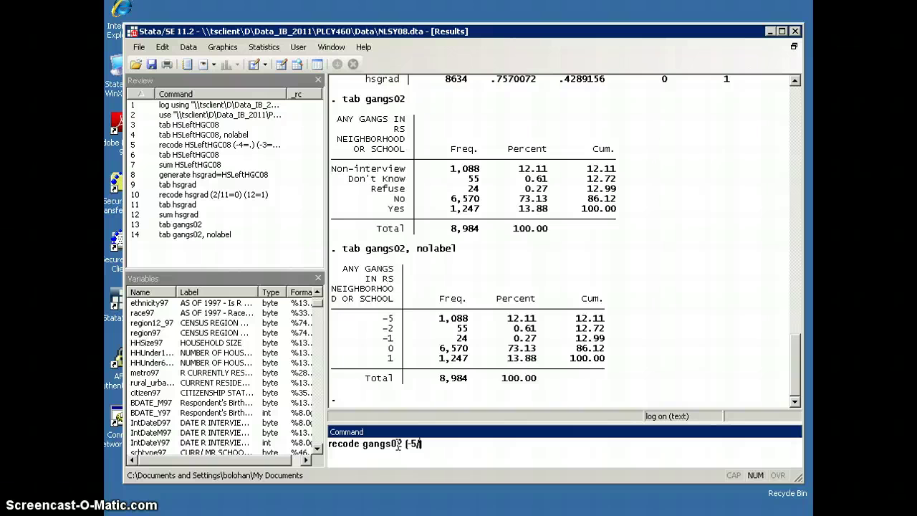
{"action": "type", "text": "-1)"}
{"action": "left_click", "coordinate": [397, 446]}
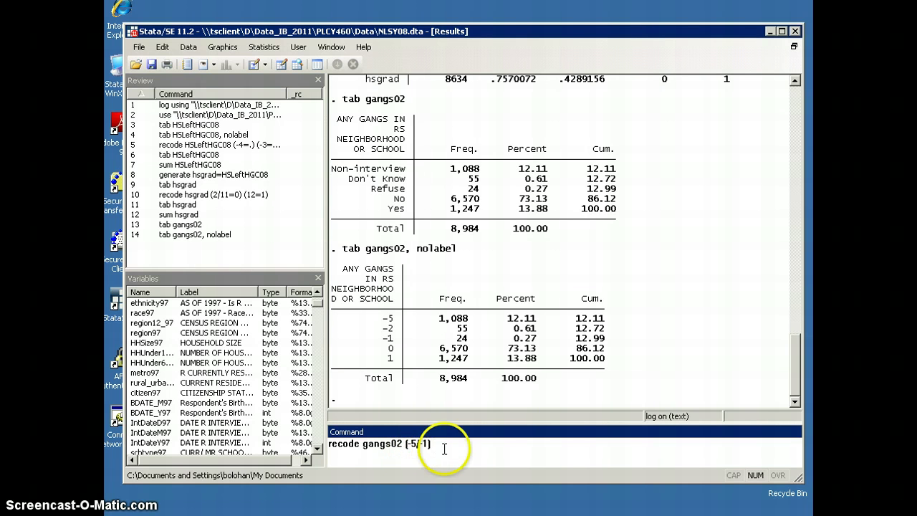
{"action": "type", "text": "="}
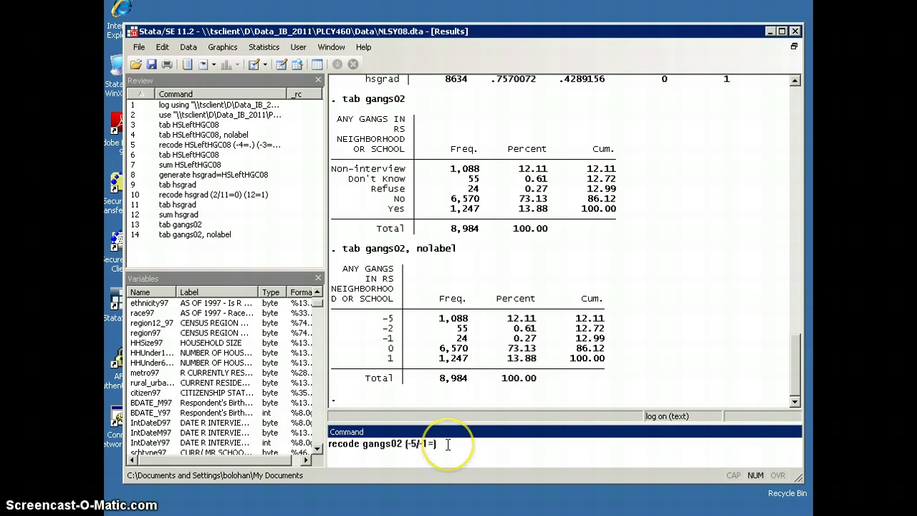
{"action": "type", "text": "."}
{"action": "key", "text": "Return"}
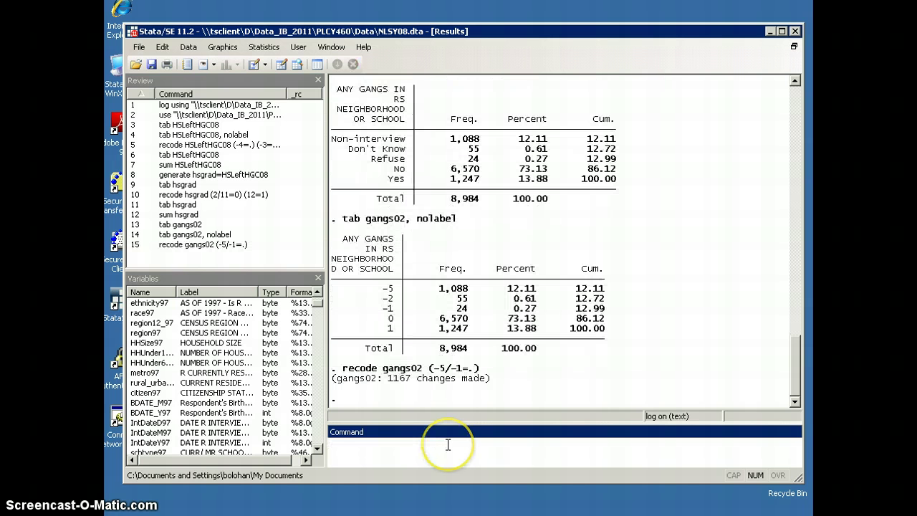
{"action": "type", "text": "tab gangs02"}
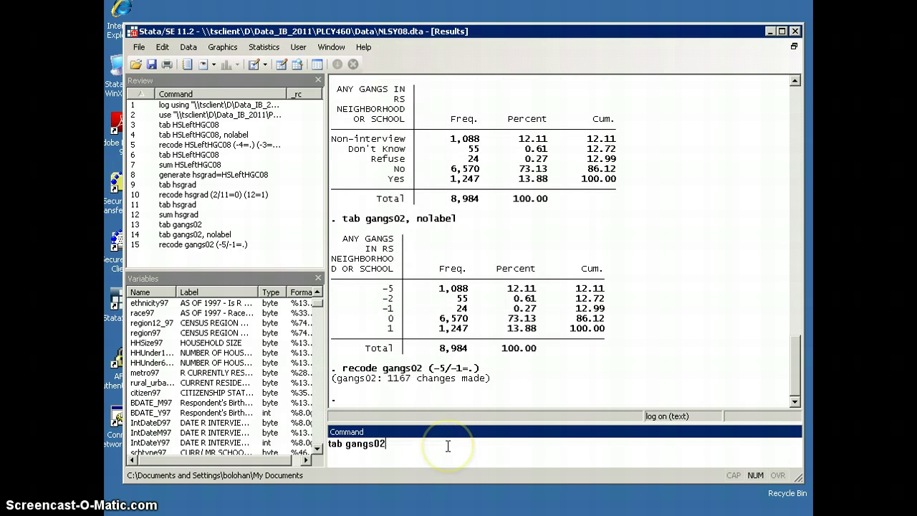
{"action": "key", "text": "Return"}
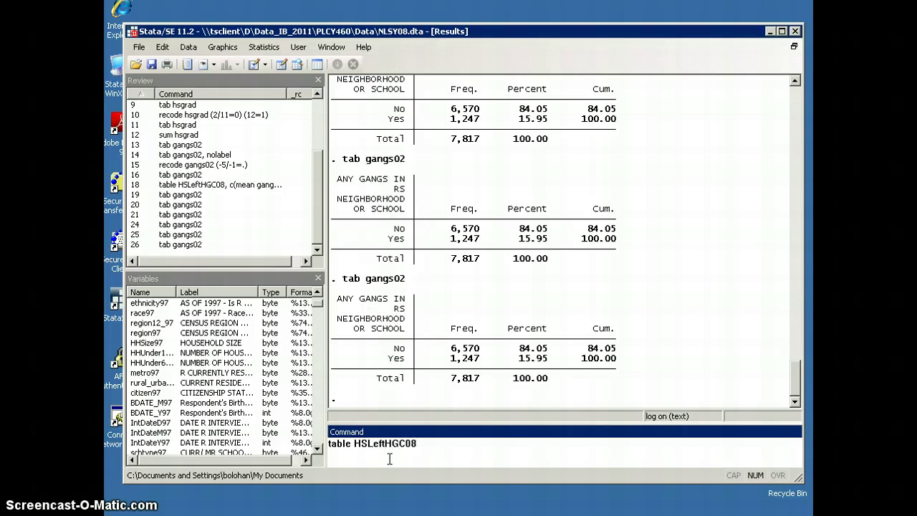
Run table HSLeftHGC08, c(mean gangs02), giving mean gang rates from .05 to .139
{"action": "left_click", "coordinate": [379, 439]}
{"action": "left_click", "coordinate": [430, 457]}
{"action": "left_click", "coordinate": [432, 459]}
{"action": "type", "text": ", c(mean gangs02)"}
{"action": "left_click", "coordinate": [510, 453]}
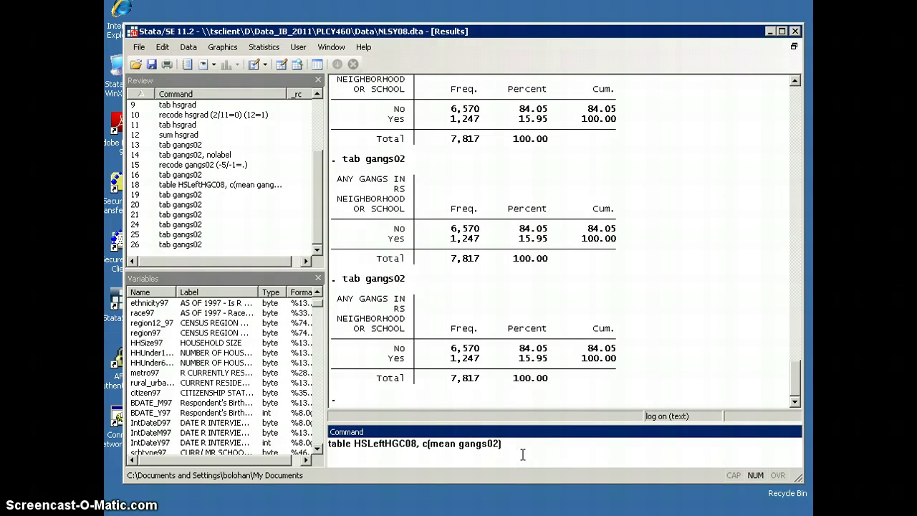
{"action": "key", "text": "Return"}
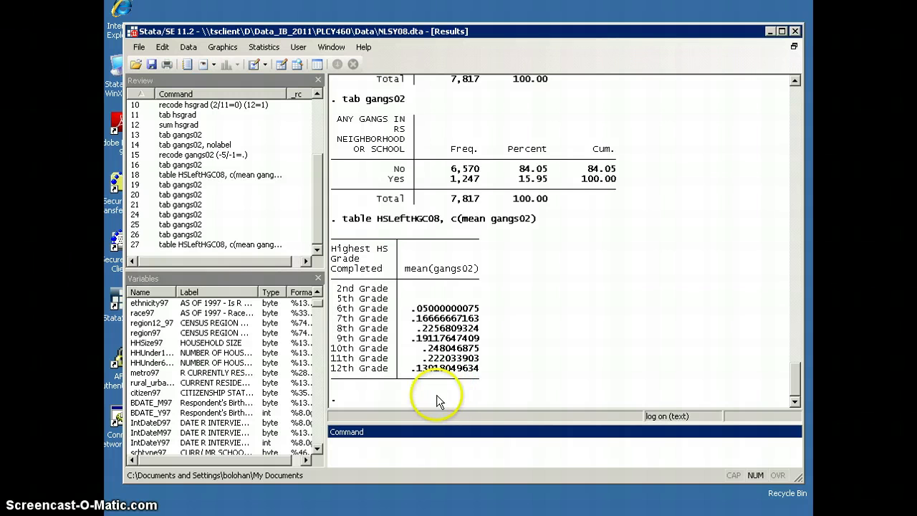
{"action": "left_click", "coordinate": [389, 446]}
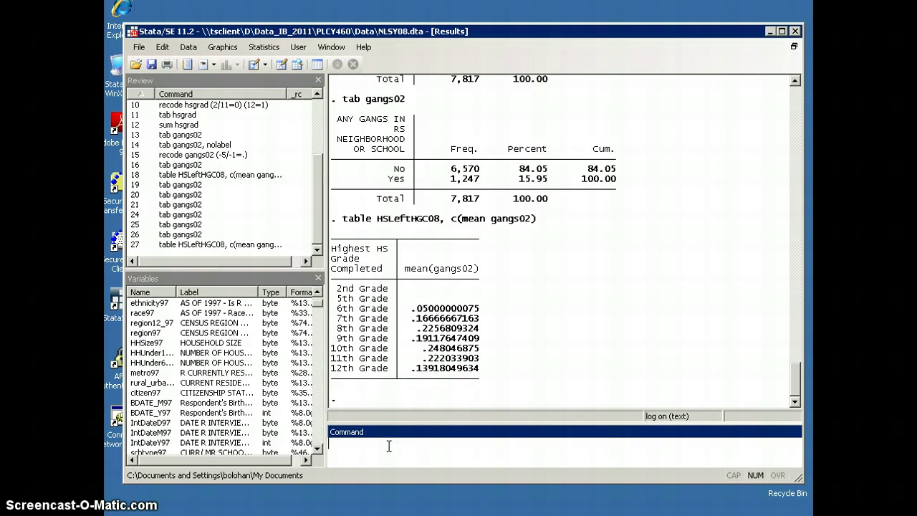
Draw the 'Drop Outs and Gangs' bar graph of gangs02 over HSLeftHGC08, then close it
{"action": "type", "text": "graph bar gangs02"}
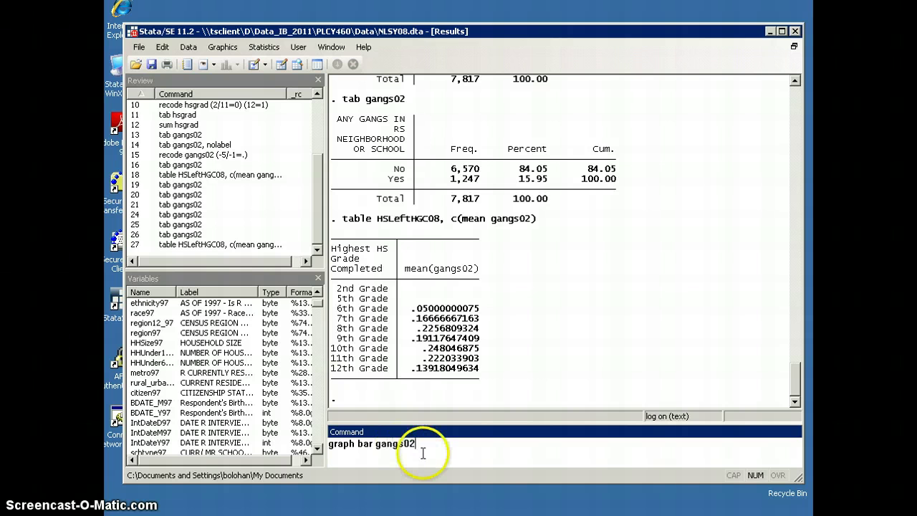
{"action": "type", "text": ", over(HSLeftHGC08"}
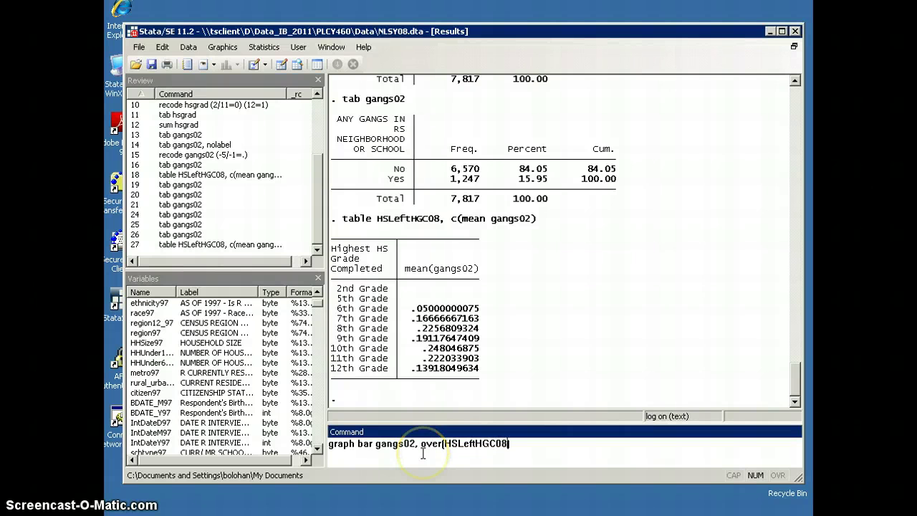
{"action": "type", "text": " title"}
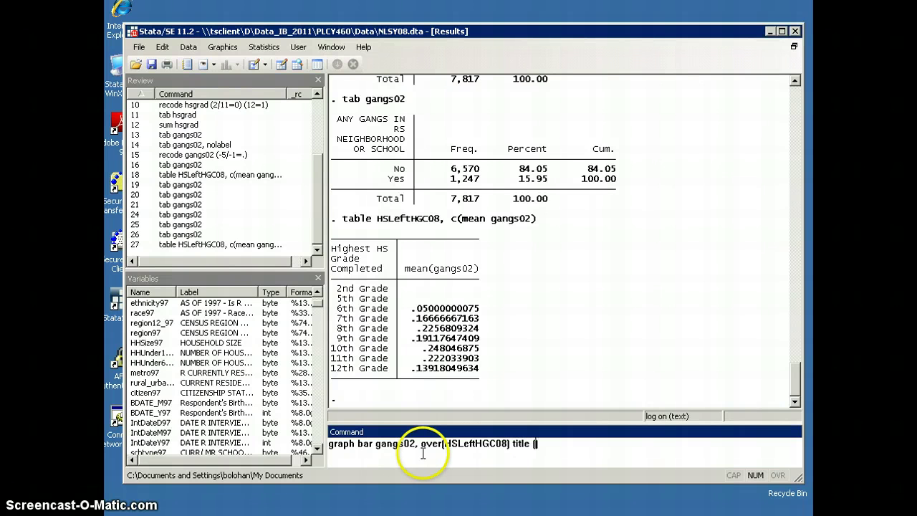
{"action": "type", "text": " (H"}
{"action": "key", "text": "BackSpace"}
{"action": "type", "text": "Drop Outs and Gangs)"}
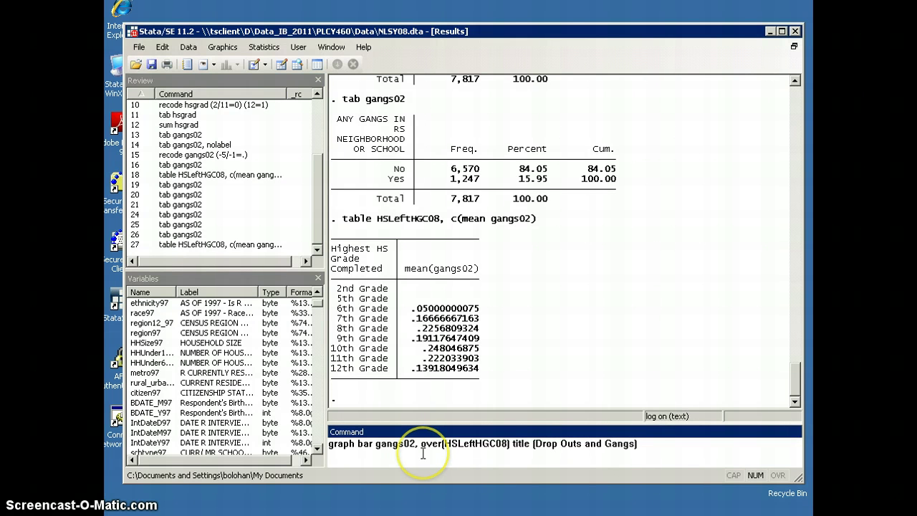
{"action": "key", "text": "Return"}
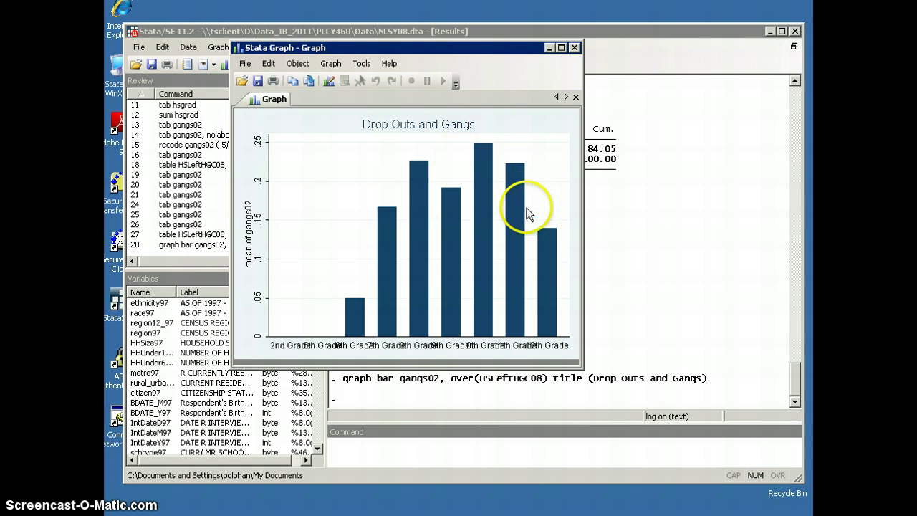
{"action": "left_click", "coordinate": [575, 47]}
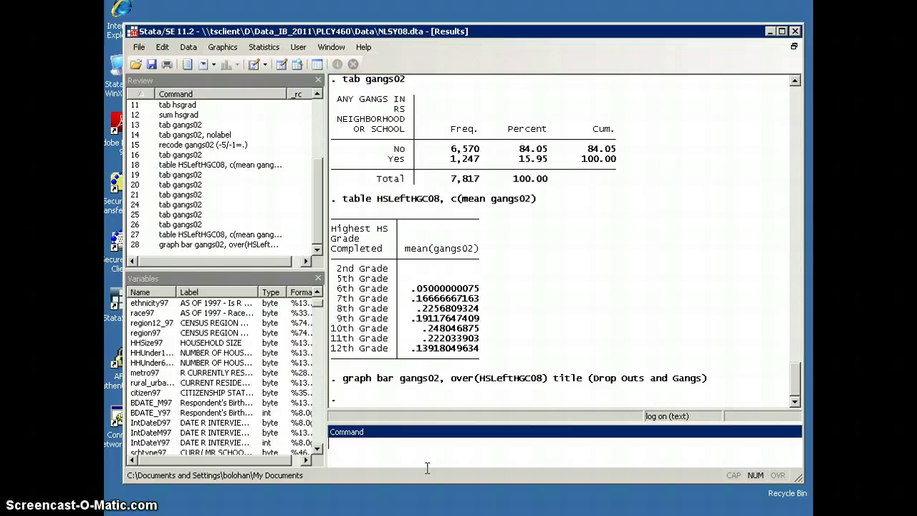
Draw a bar graph of gangs02 over hsgrad titled 'HS Grad and Gangs'
{"action": "type", "text": "aph bar gangs02, over("}
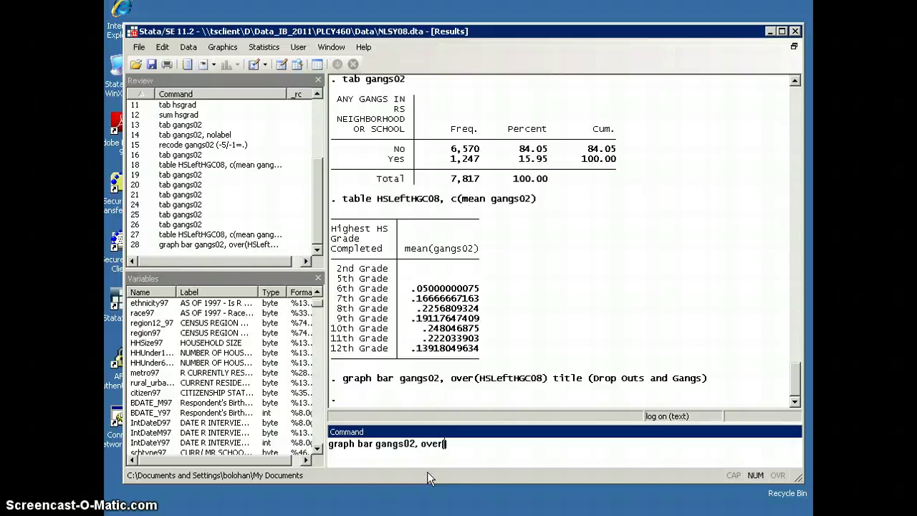
{"action": "type", "text": "hsgrad) title (HS Grad and Gangs)"}
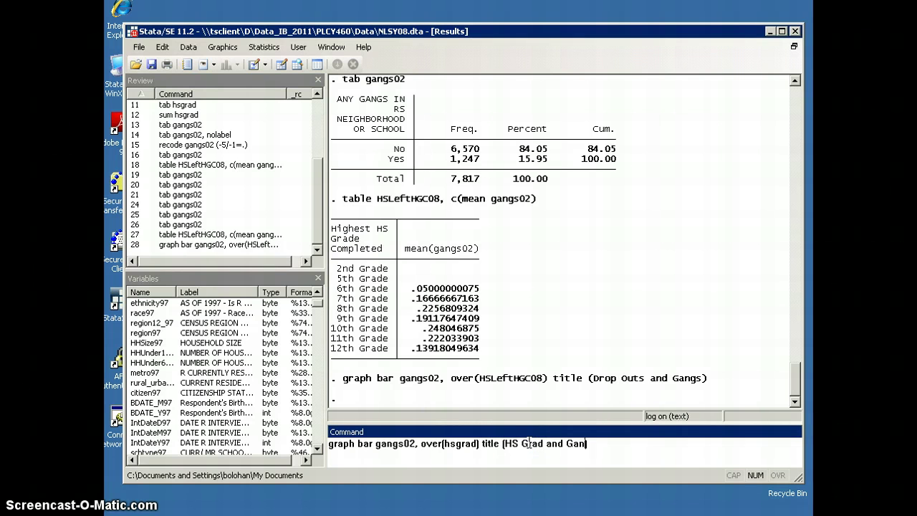
{"action": "key", "text": "Return"}
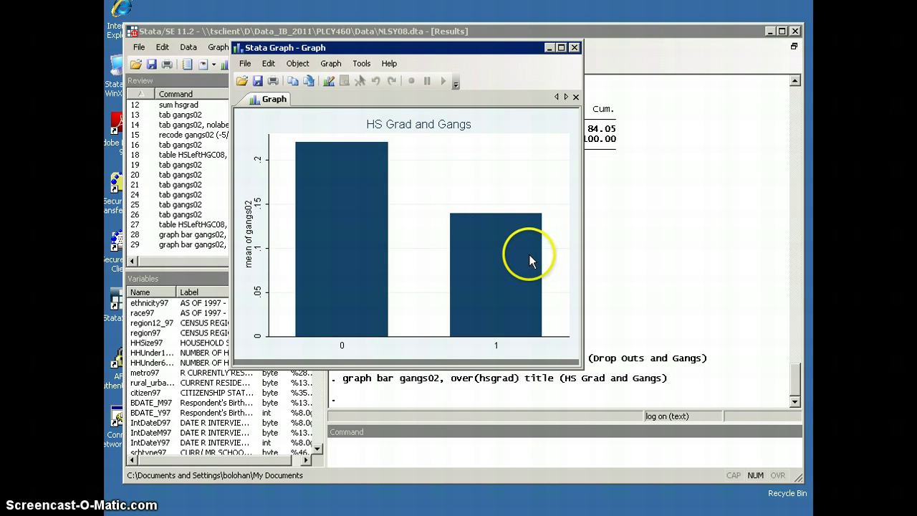
Close the graph and run prtest gangs02, by(hsgrad), yielding z = 8.26
{"action": "left_click", "coordinate": [574, 48]}
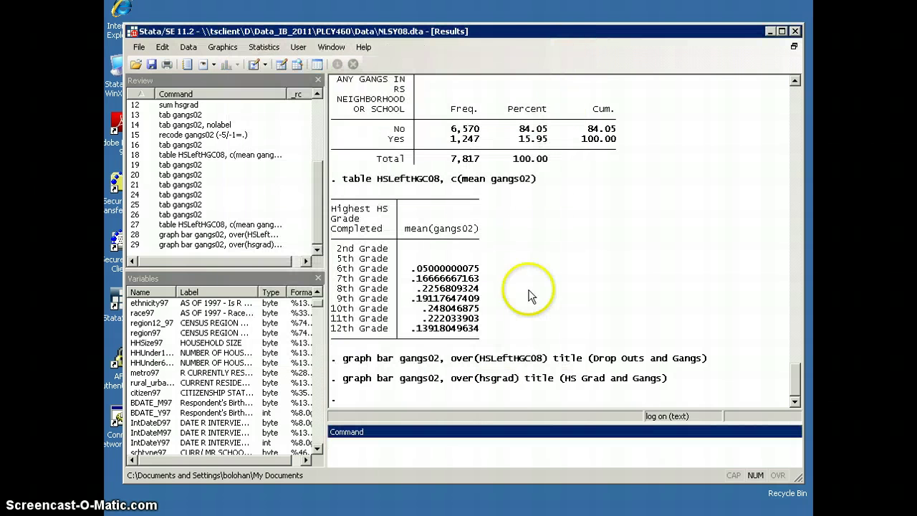
{"action": "left_click", "coordinate": [456, 450]}
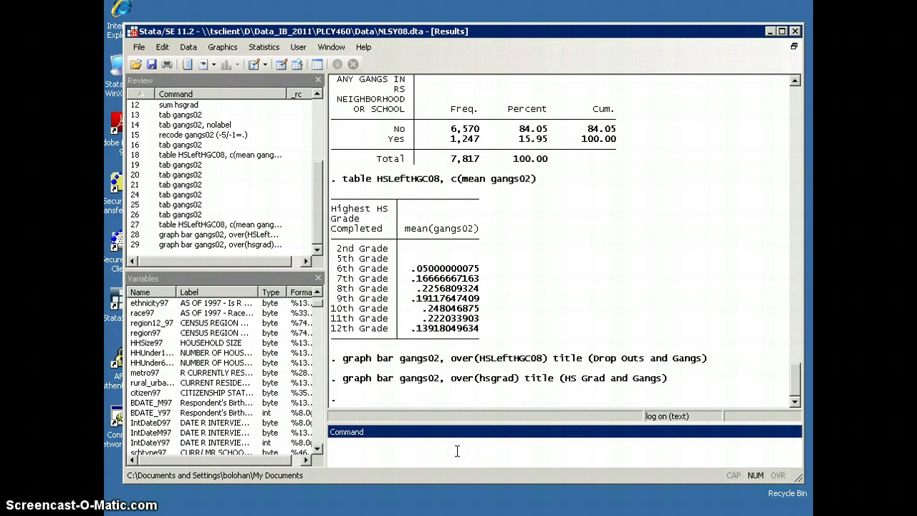
{"action": "type", "text": "prtest gangs02,"}
{"action": "left_click", "coordinate": [457, 452]}
{"action": "type", "text": "by"}
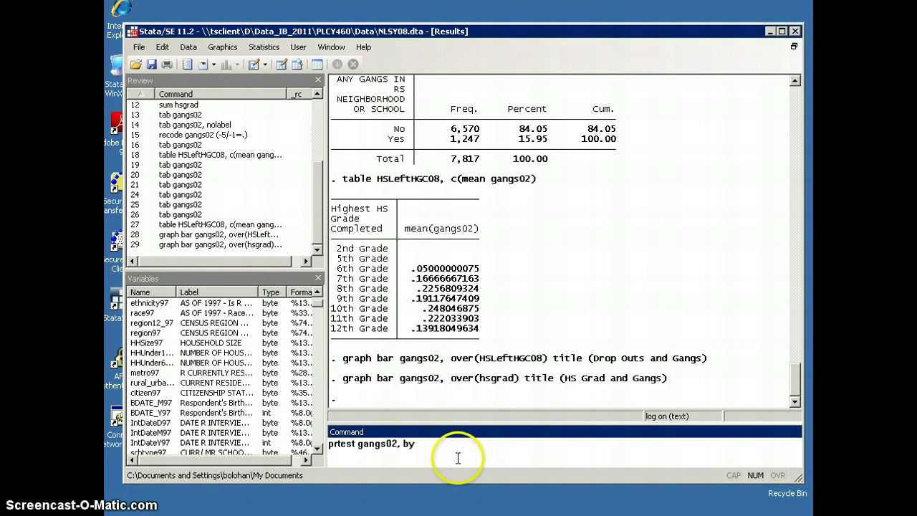
{"action": "type", "text": "(hsgrad)"}
{"action": "key", "text": "Return"}
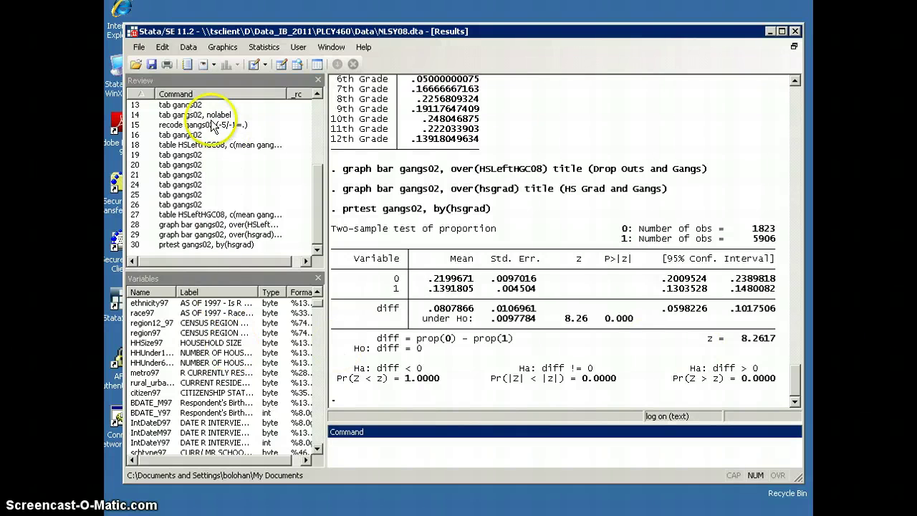
Close the Test_Log.log session log through File > Log > Close and scroll back through the results
{"action": "left_click", "coordinate": [139, 46]}
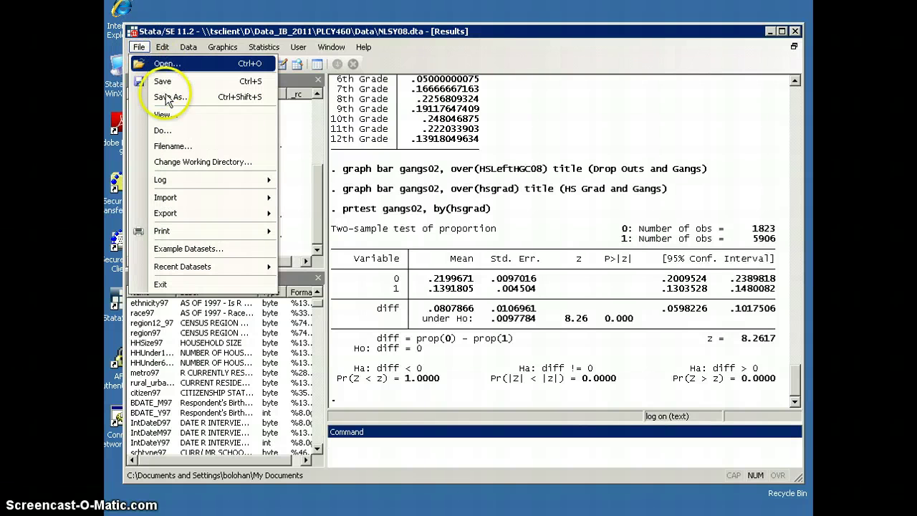
{"action": "mouse_move", "coordinate": [203, 186]}
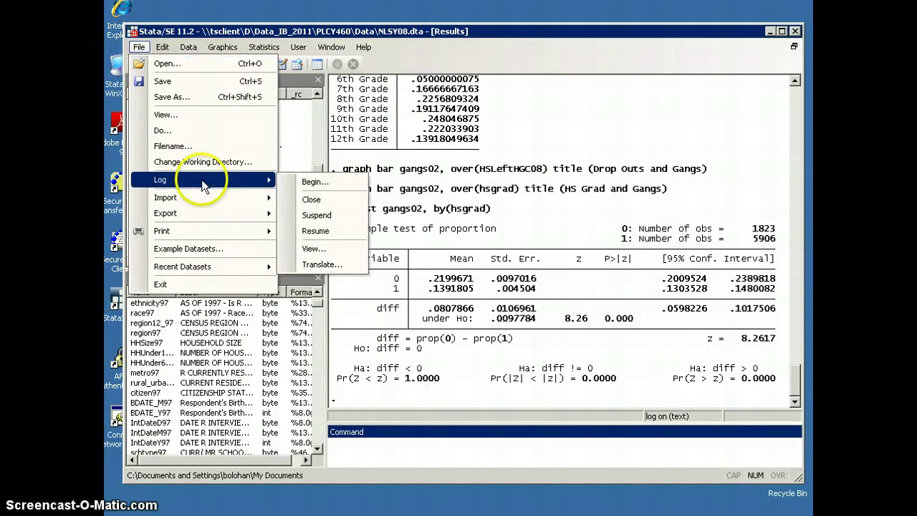
{"action": "left_click", "coordinate": [324, 203]}
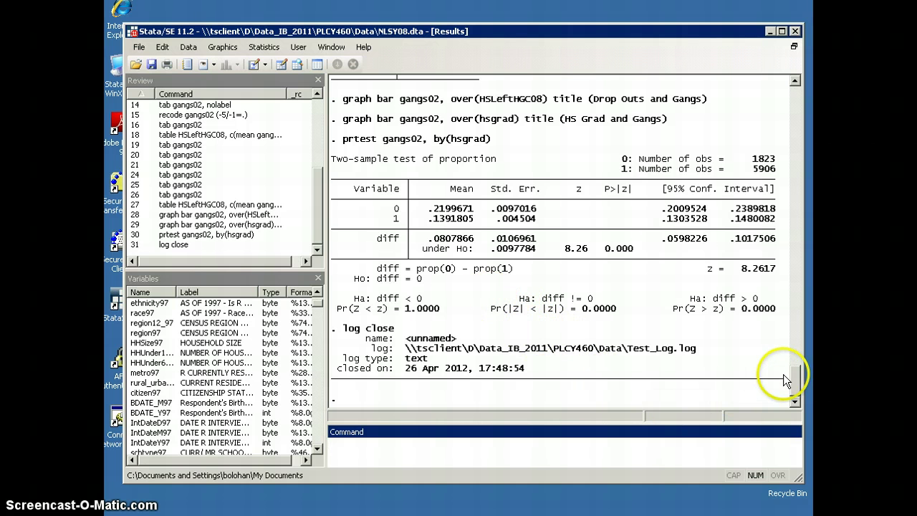
{"action": "left_click_drag", "start_coordinate": [795, 376], "coordinate": [797, 347]}
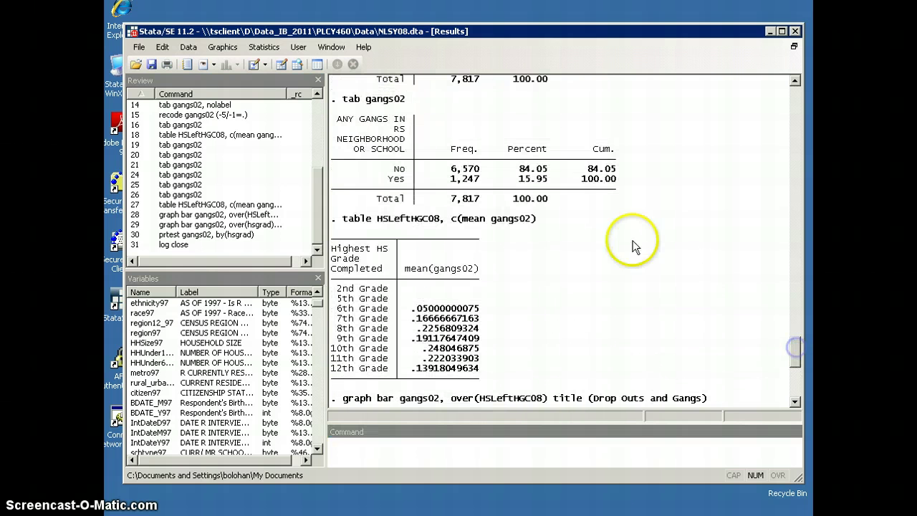
Rerun the 'HS Grad and Gangs' graph command from the Review list, then close the graph
{"action": "left_click", "coordinate": [176, 225]}
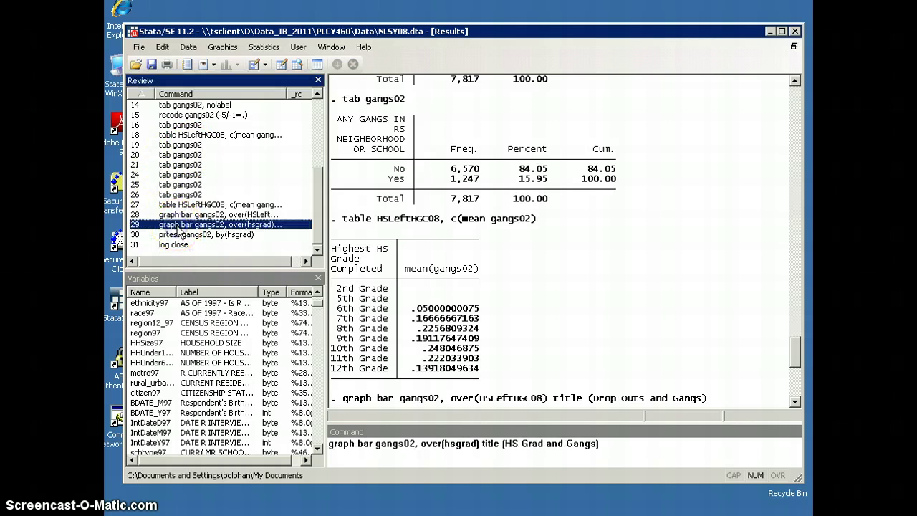
{"action": "left_click", "coordinate": [590, 456]}
{"action": "key", "text": "Return"}
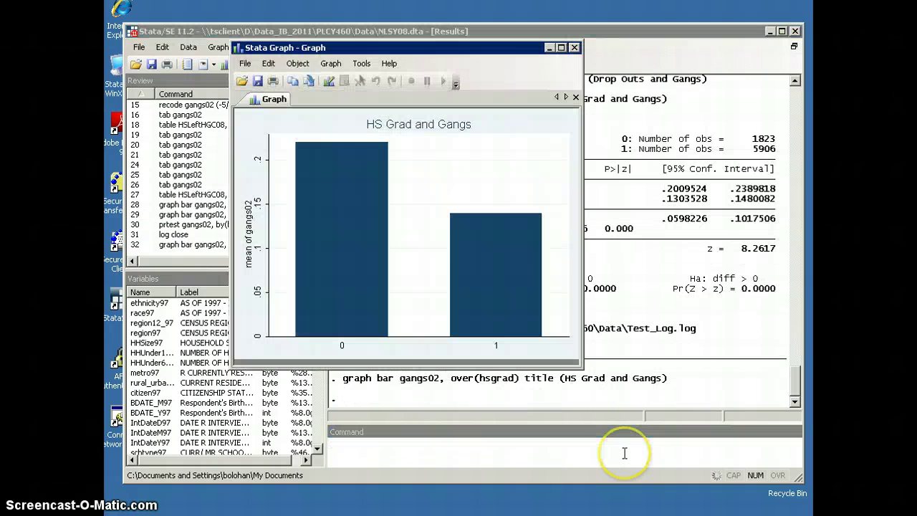
{"action": "left_click", "coordinate": [575, 49]}
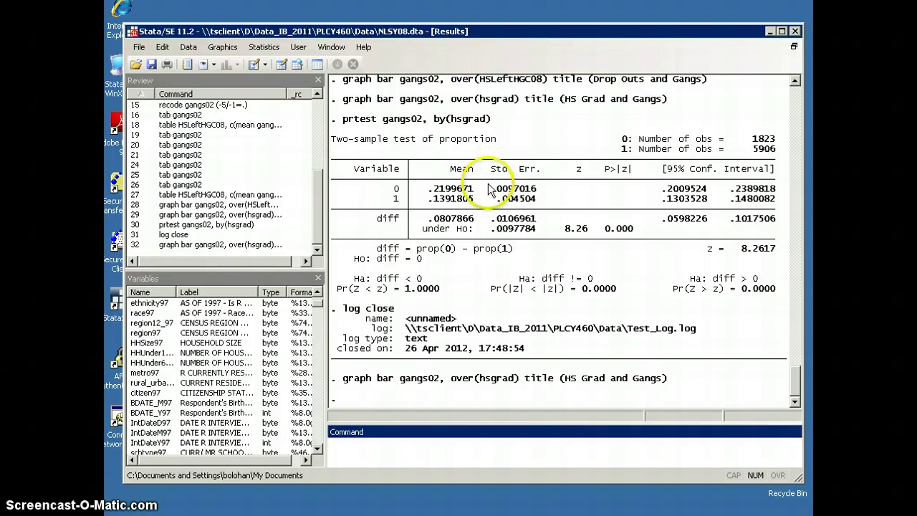